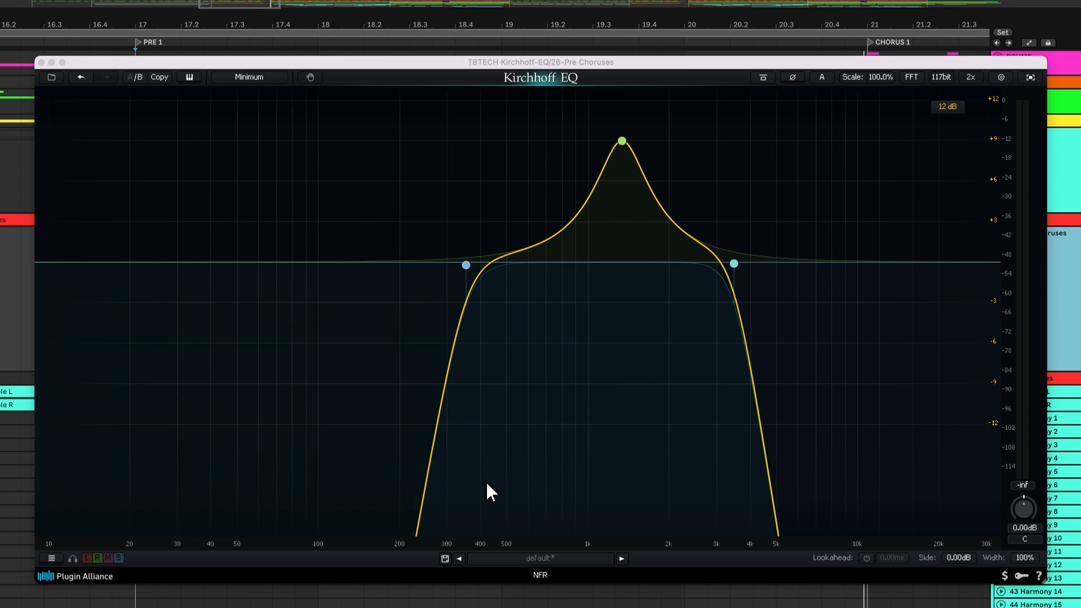
Save the current band-pass EQ curve as a preset named Phone Filter in the presets folder.
{"action": "left_click", "coordinate": [445, 558]}
{"action": "left_click", "coordinate": [466, 519]}
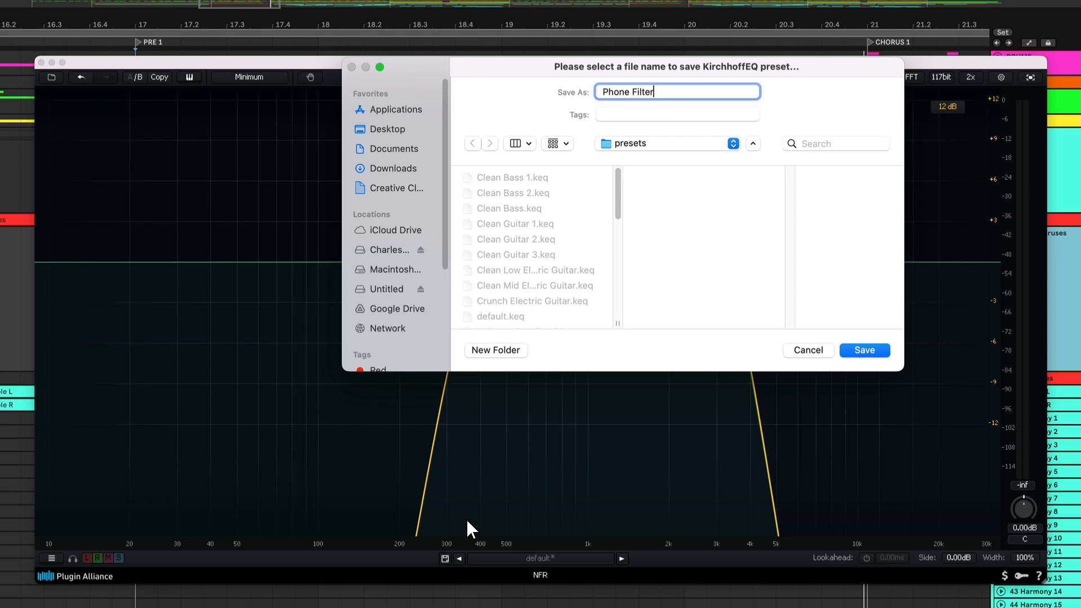
{"action": "key", "text": "Return"}
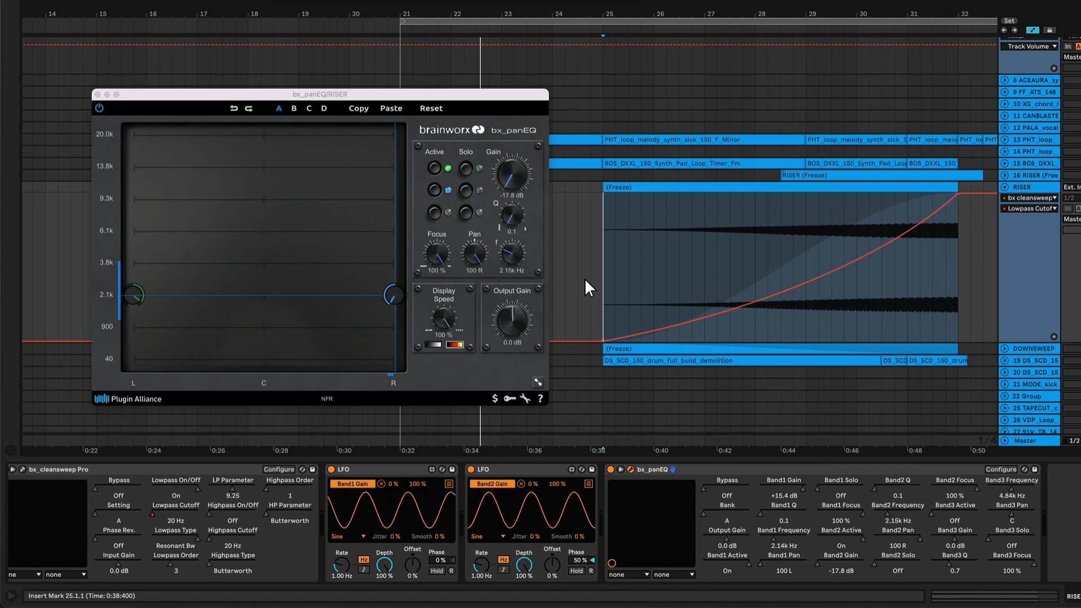
Play back the bx_oberhausen note, its transposed and faded riser and downsweep versions, and the filtered RISER from bar 25.
{"action": "key", "text": "space"}
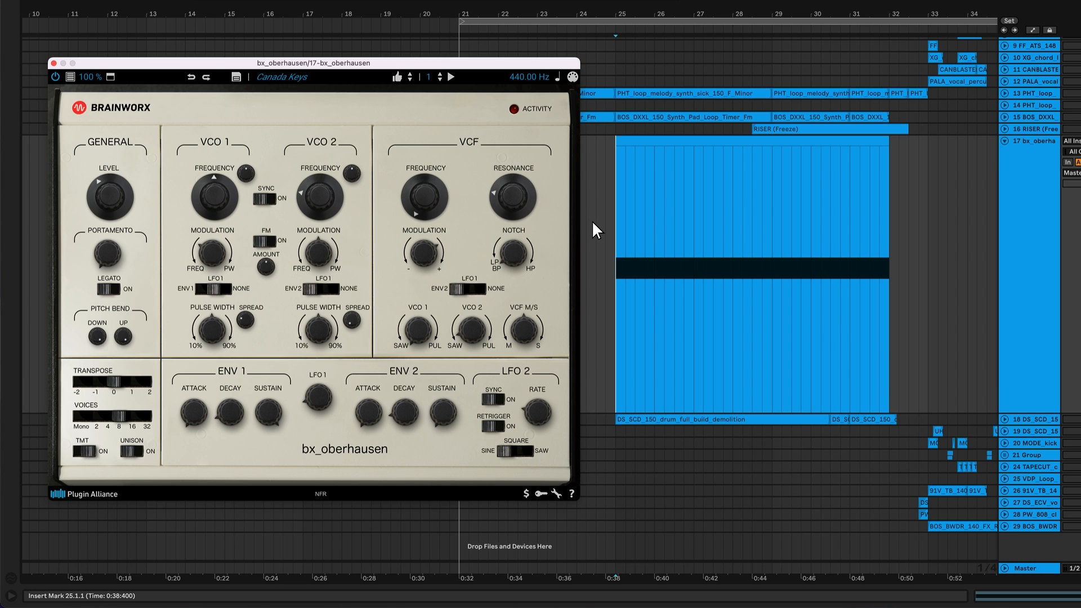
{"action": "key", "text": "space"}
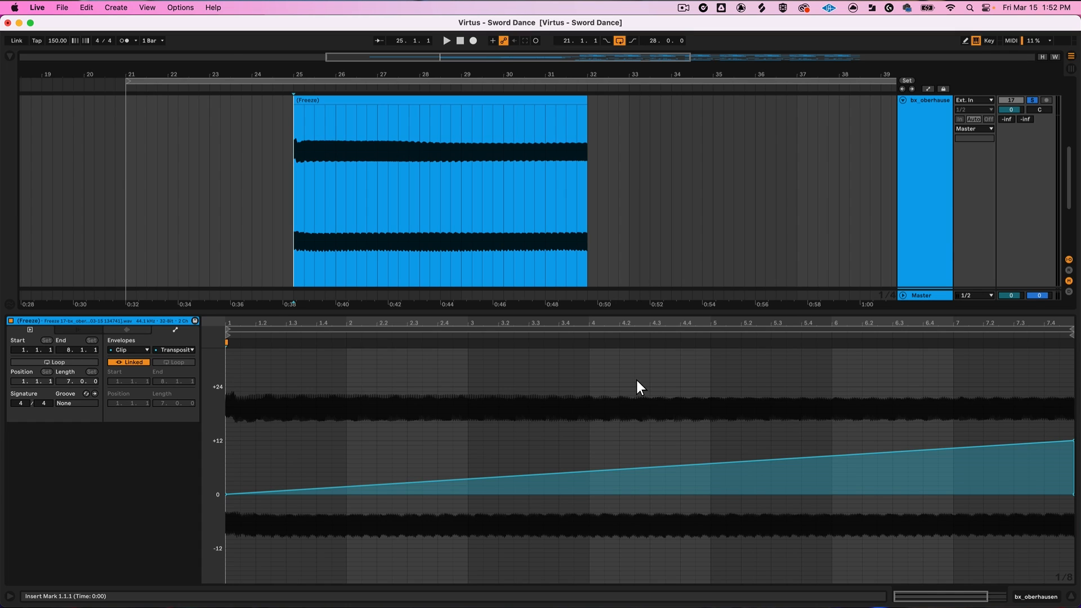
{"action": "key", "text": "space"}
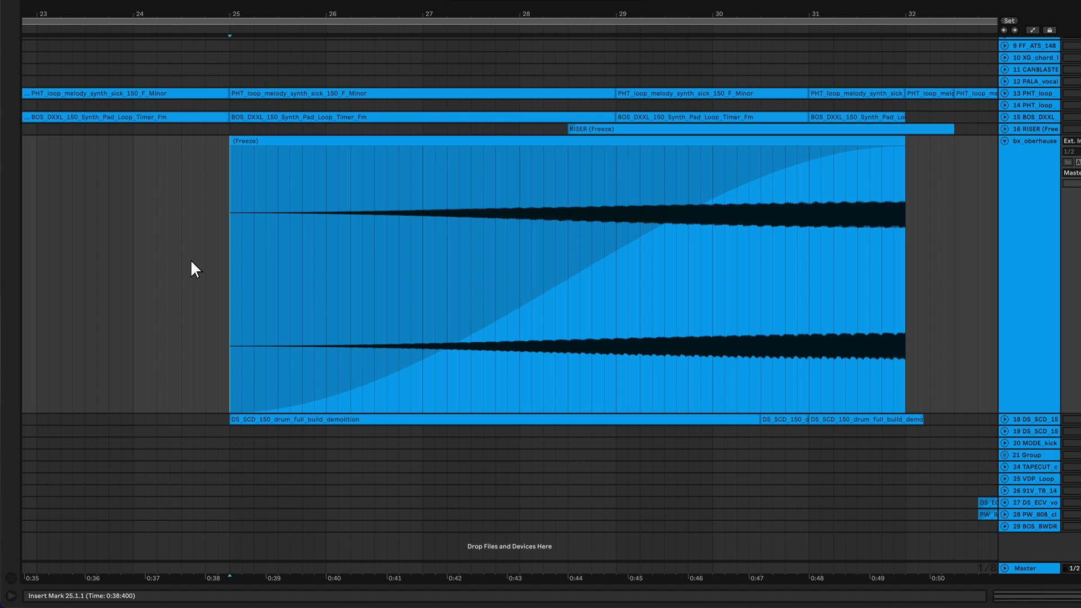
{"action": "key", "text": "space"}
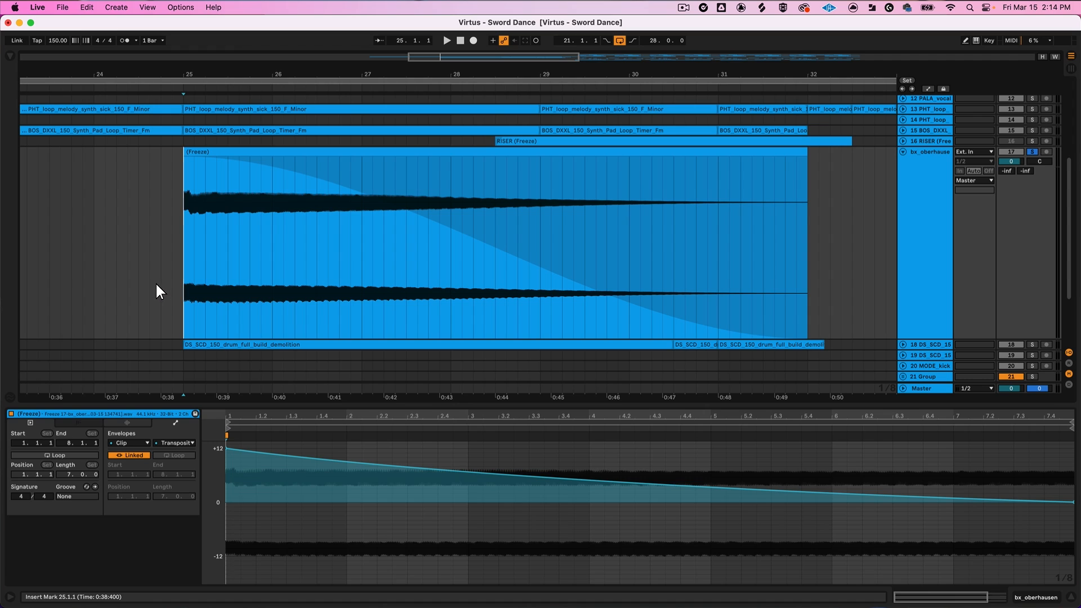
{"action": "key", "text": "space"}
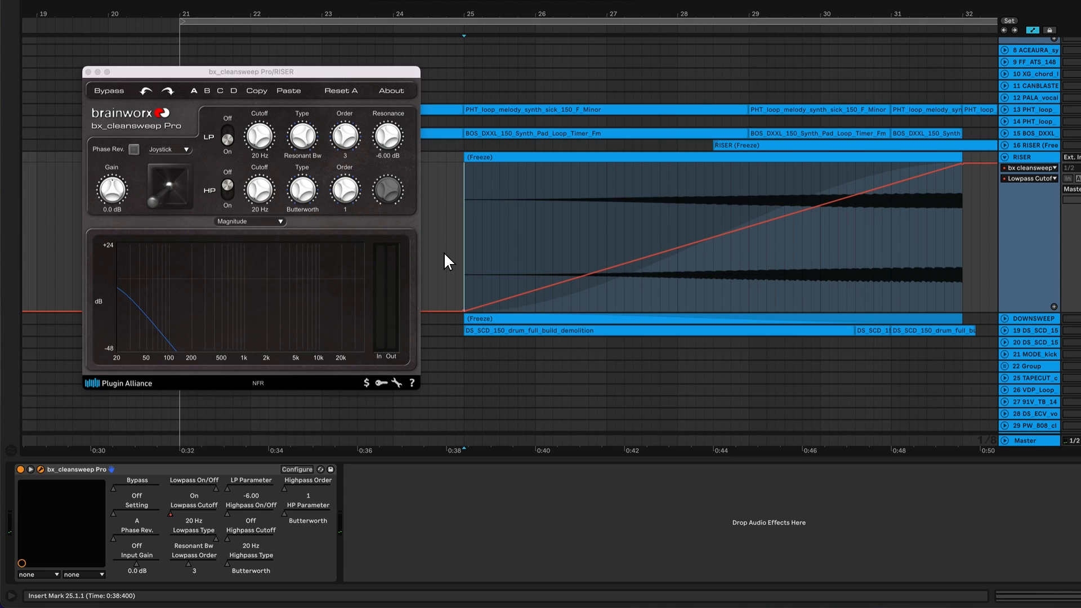
{"action": "key", "text": "space"}
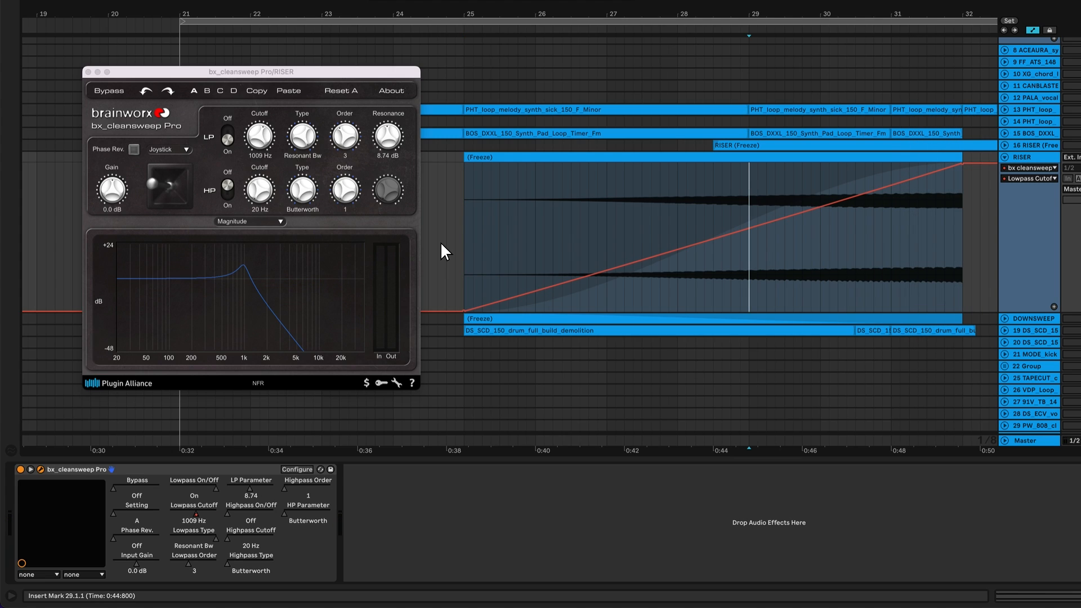
Check the low-pass type in bx_cleansweep Pro on the RISER track and set the low-pass resonance to 9.25 dB.
{"action": "left_click", "coordinate": [300, 142]}
{"action": "mouse_move", "coordinate": [303, 169]}
{"action": "left_mouse_down"}
{"action": "mouse_move", "coordinate": [309, 242]}
{"action": "mouse_move", "coordinate": [316, 164]}
{"action": "left_mouse_up"}
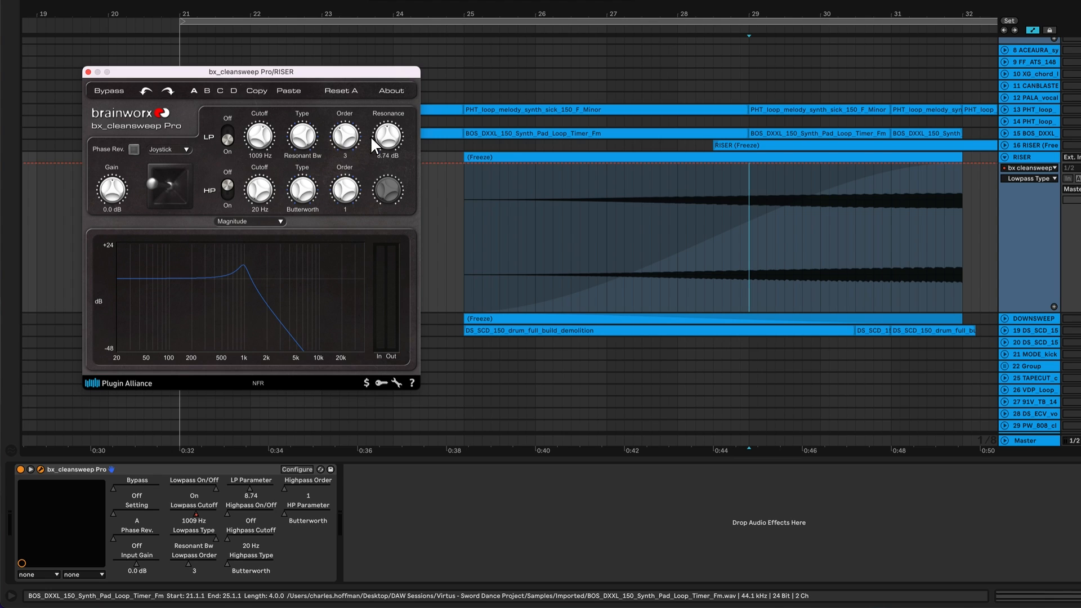
{"action": "left_click_drag", "start_coordinate": [386, 140], "coordinate": [390, 171]}
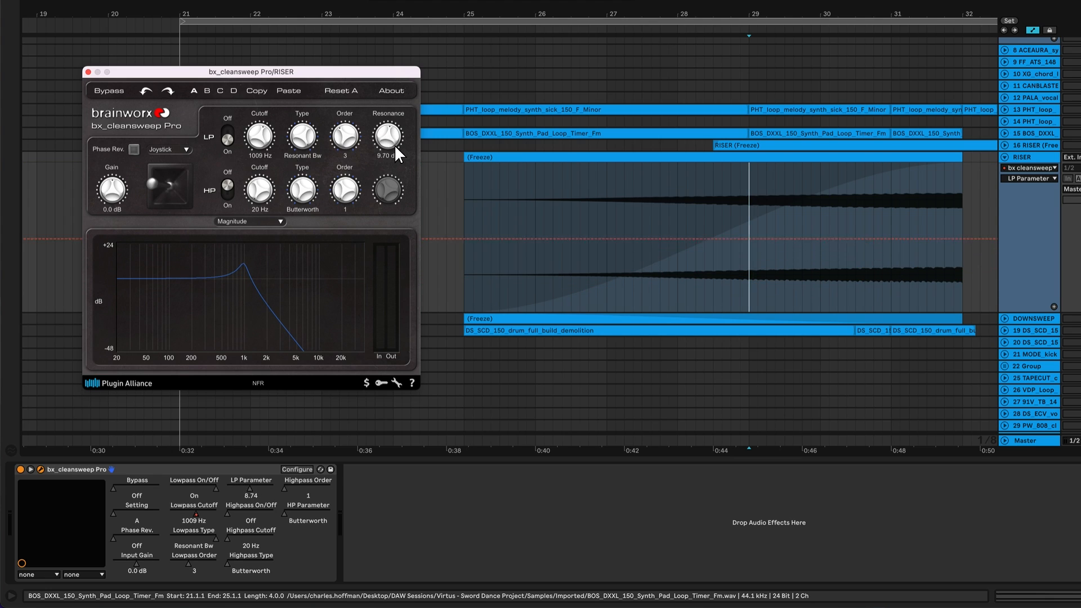
Show the RISER's Lowpass Cutoff automation and bend the curve down to about 320 Hz at bar 29.
{"action": "right_click", "coordinate": [197, 514]}
{"action": "left_click", "coordinate": [212, 520]}
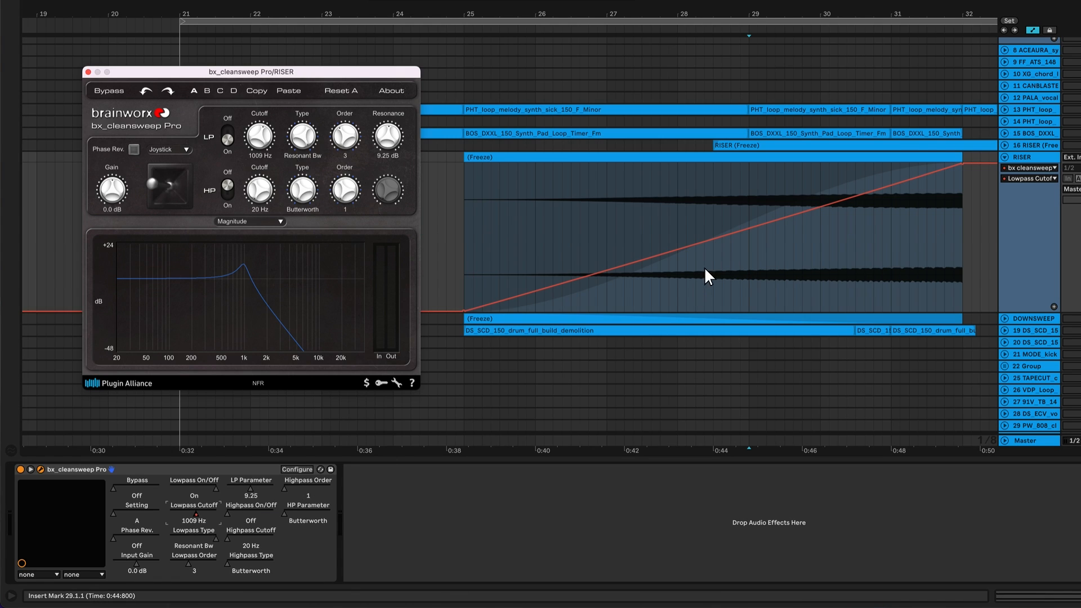
{"action": "left_click_drag", "start_coordinate": [704, 267], "coordinate": [752, 252]}
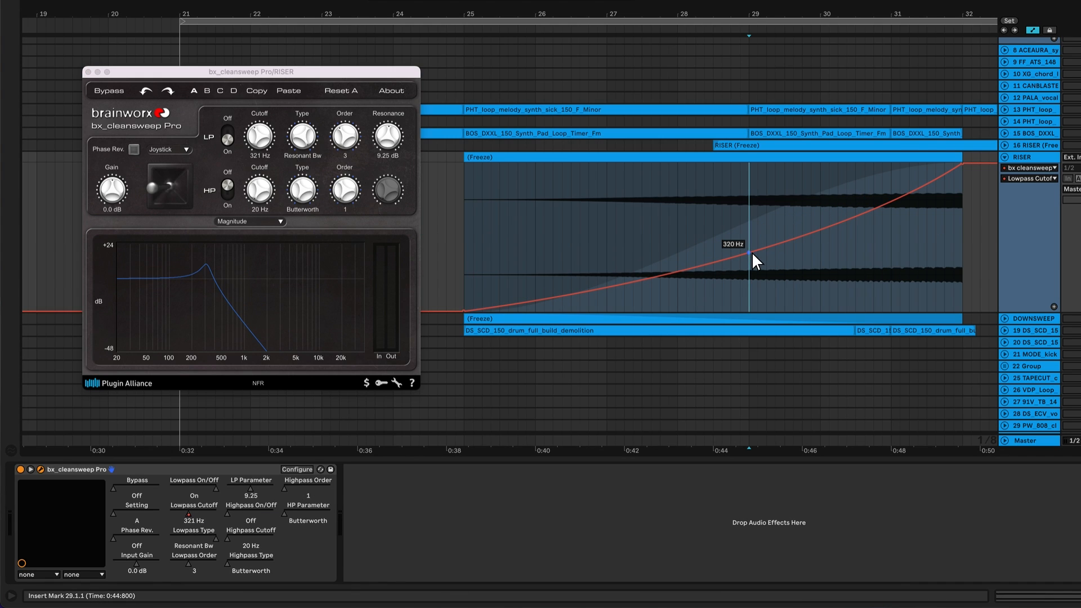
Play back the filtered RISER and DOWNSWEEP tracks from bar 25, including the RISER version with LFO-modulated bx_panEQ panning.
{"action": "left_click", "coordinate": [464, 264]}
{"action": "key", "text": "space"}
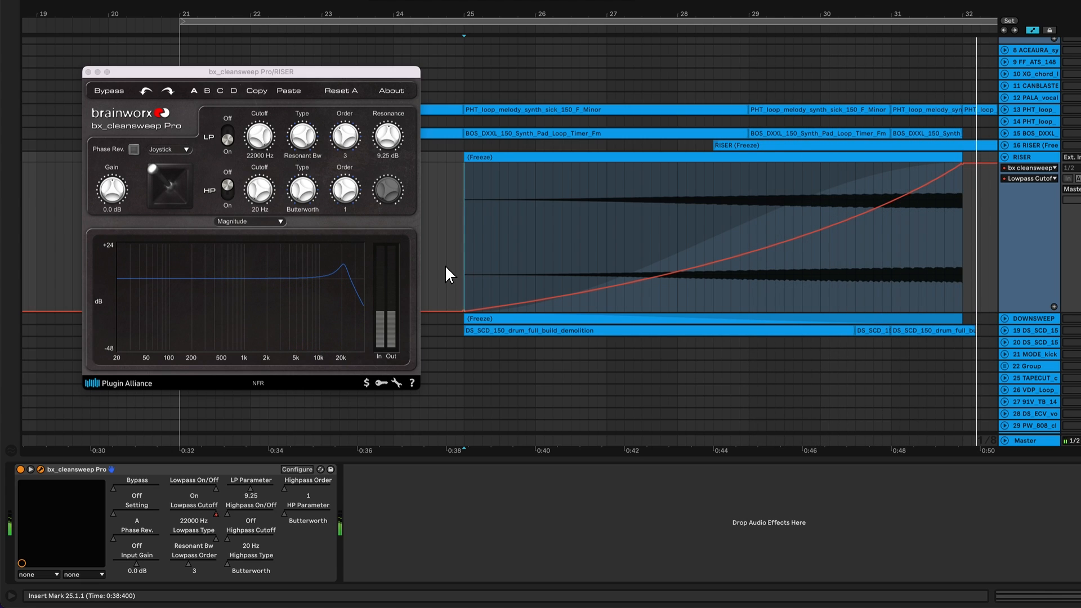
{"action": "key", "text": "space"}
{"action": "key", "text": "Down"}
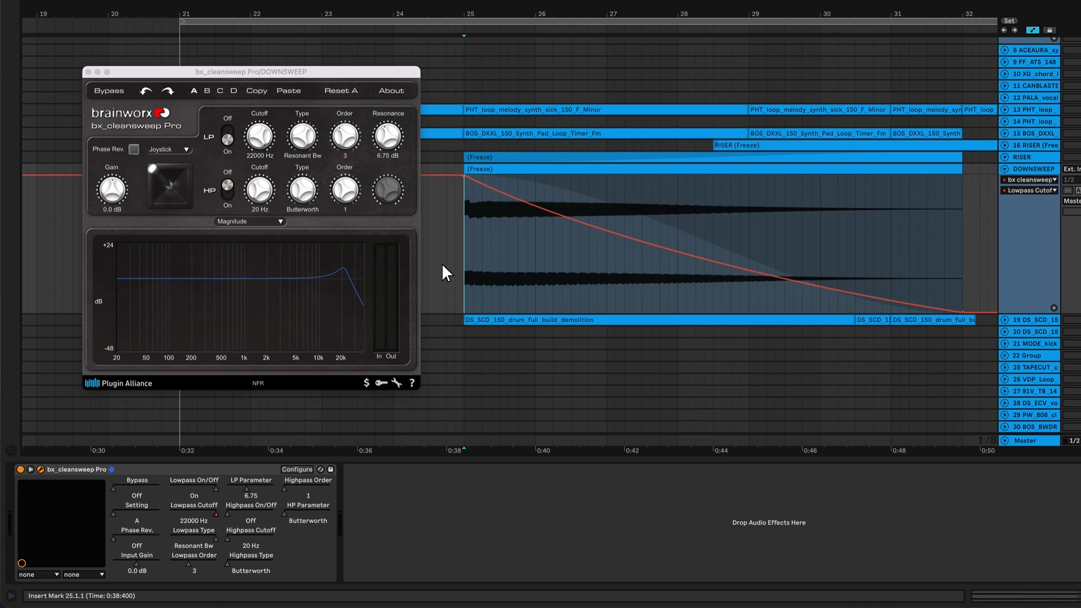
{"action": "key", "text": "space"}
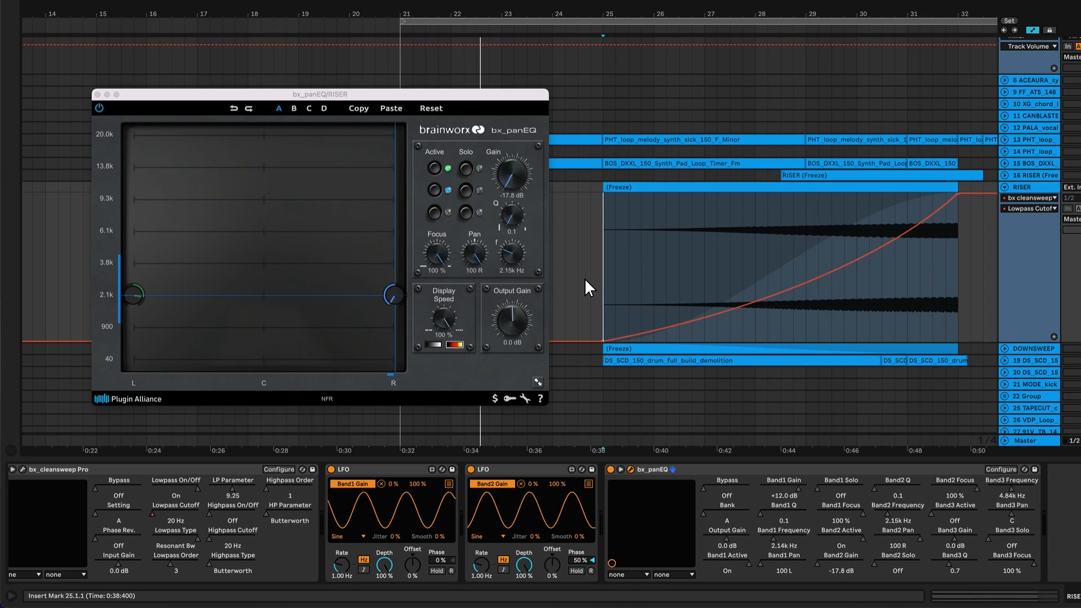
{"action": "key", "text": "space"}
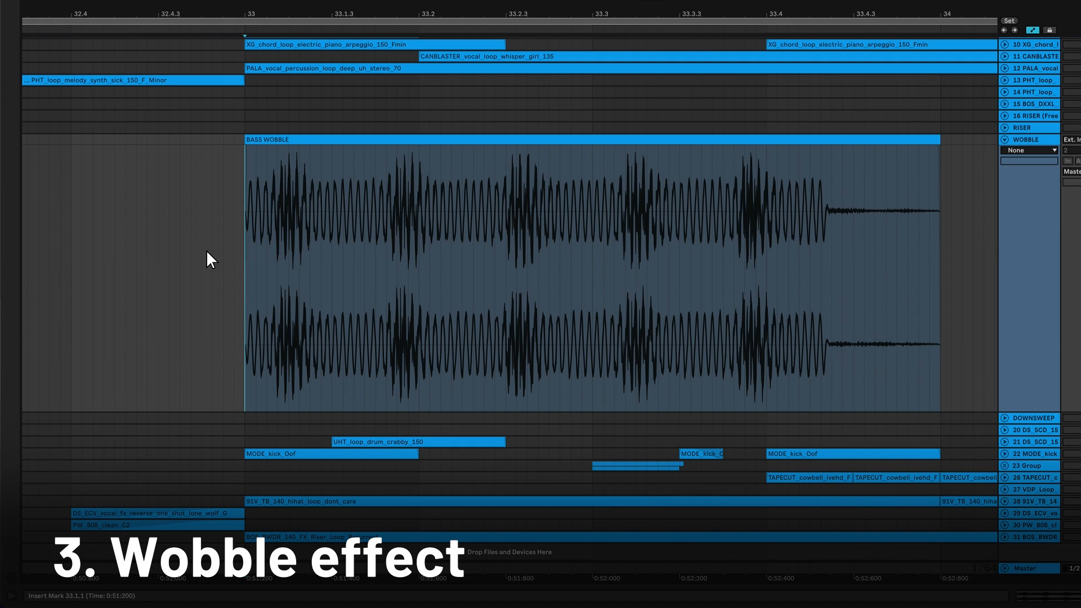
Play the BASS WOBBLE clip from bar 33 and the chorus from bar 15, soloing and unsoloing the WOBBLES group.
{"action": "key", "text": "space"}
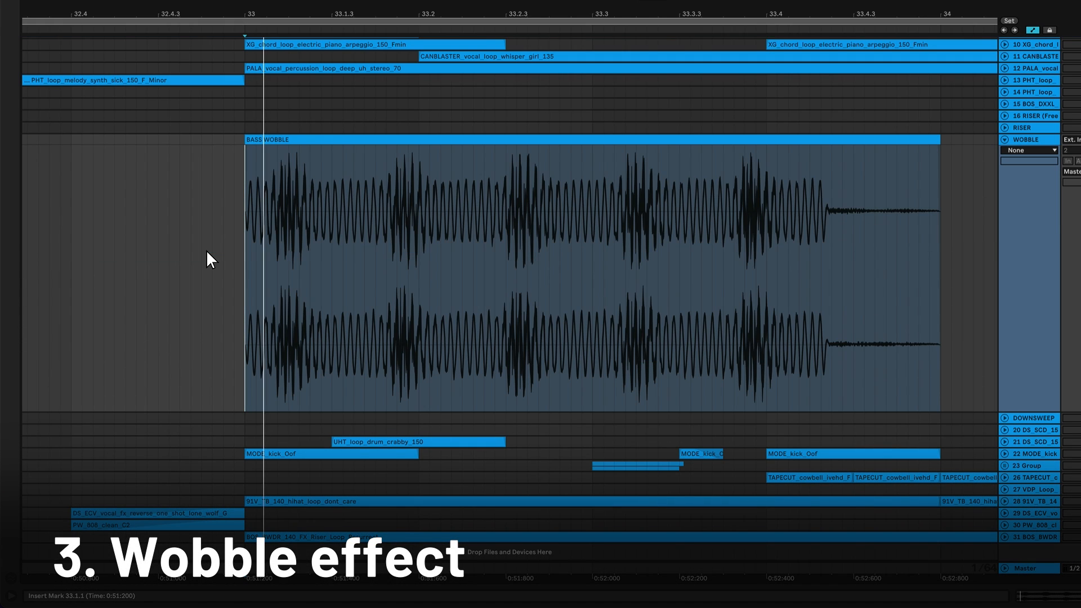
{"action": "key", "text": "space"}
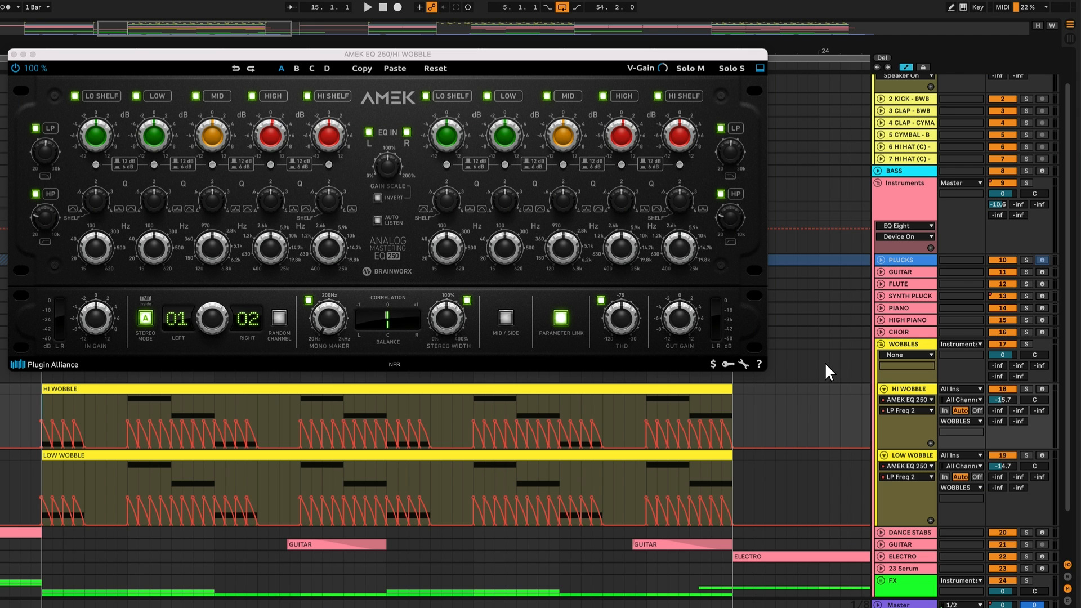
{"action": "key", "text": "space"}
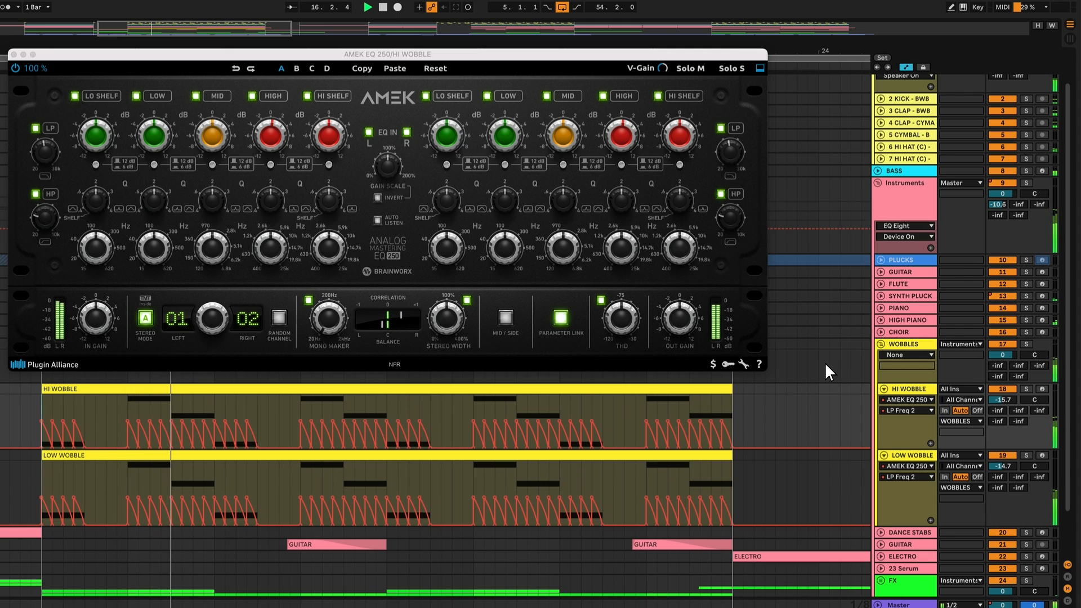
{"action": "left_click", "coordinate": [1027, 344]}
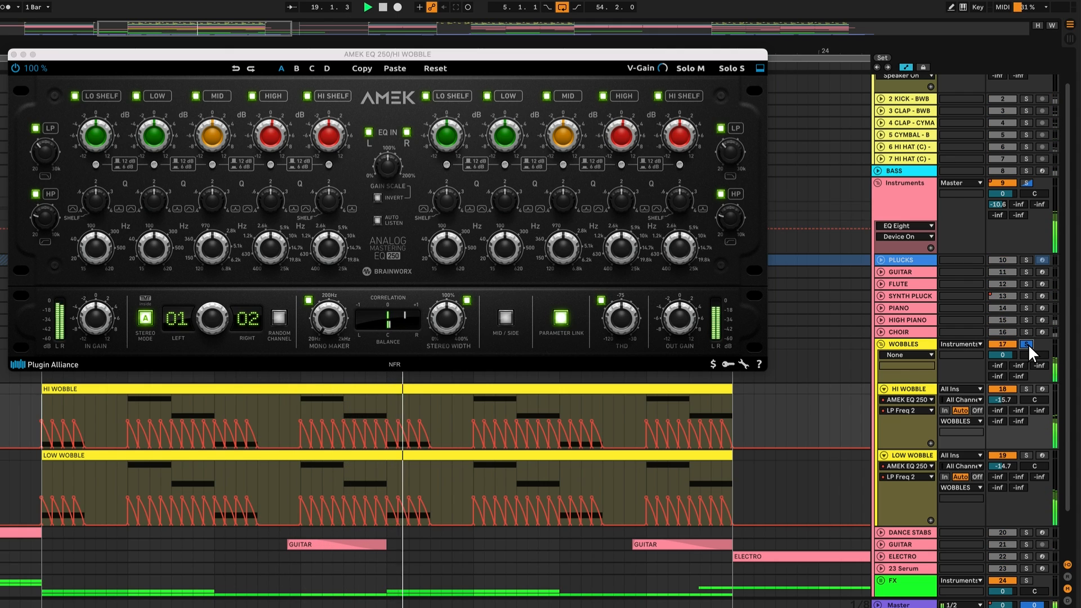
{"action": "left_click", "coordinate": [1026, 344]}
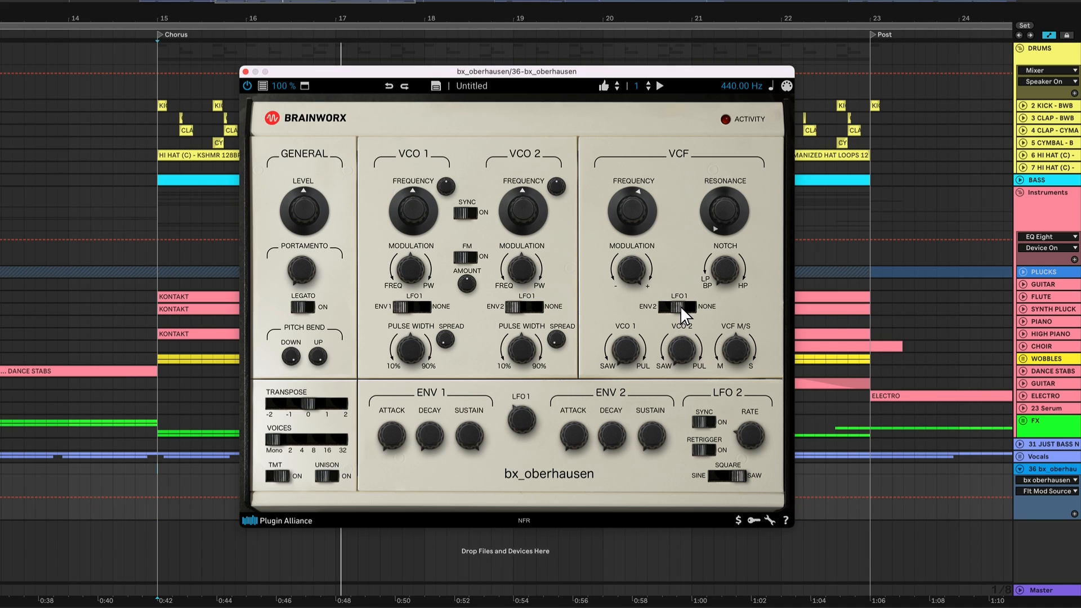
Bring up the bx_oberhausen filter cutoff for automation and play the chorus from bar 15.
{"action": "left_click", "coordinate": [636, 212]}
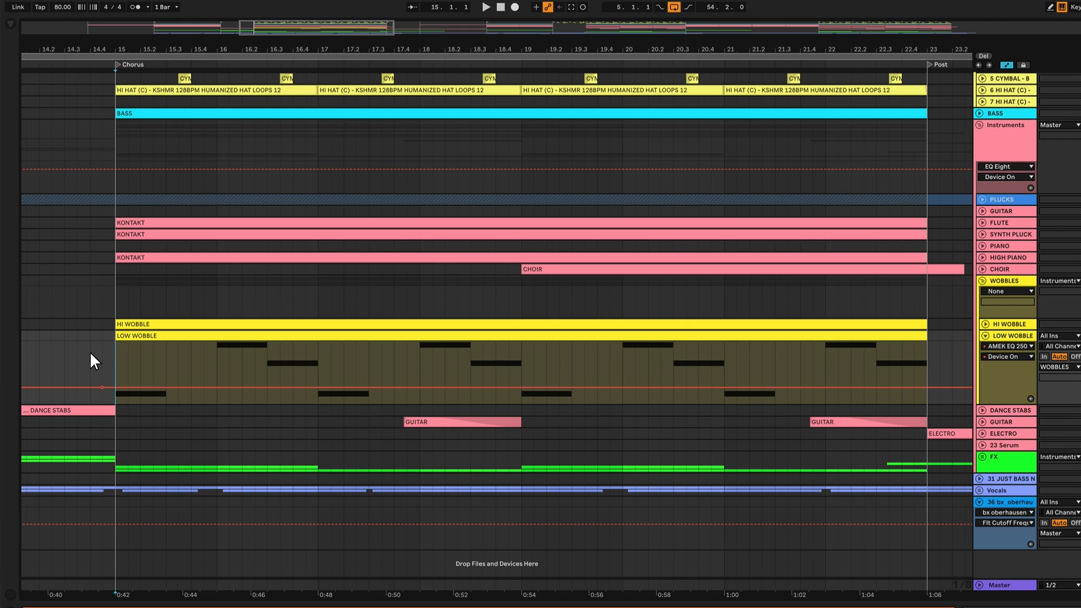
{"action": "key", "text": "space"}
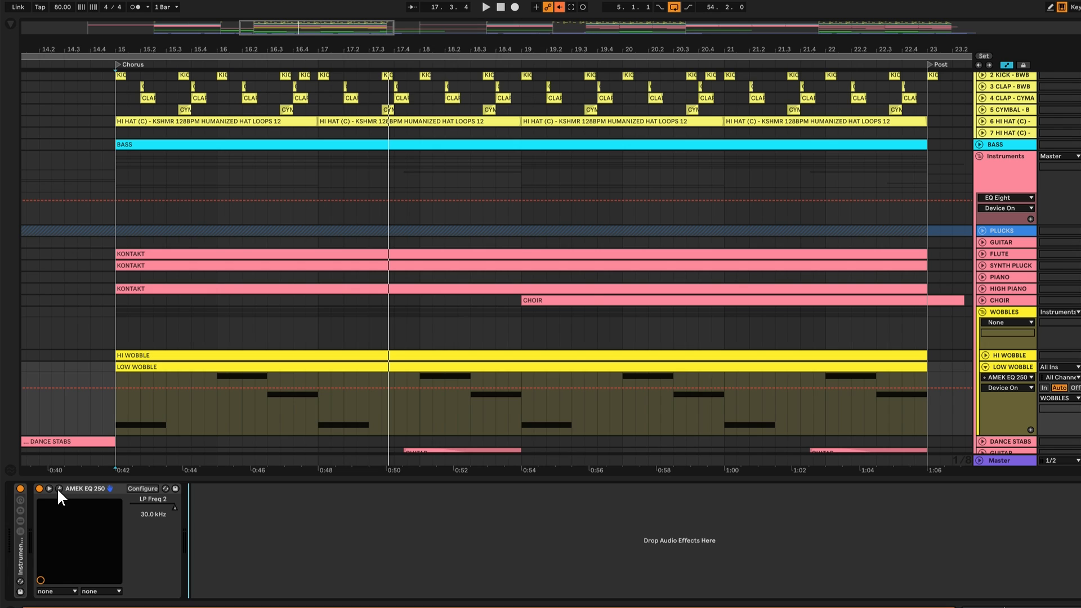
Open AMEK EQ 250 on LOW WOBBLE, try its low-pass frequency control, and re-enable the LP Freq 2 automation.
{"action": "left_click", "coordinate": [59, 488]}
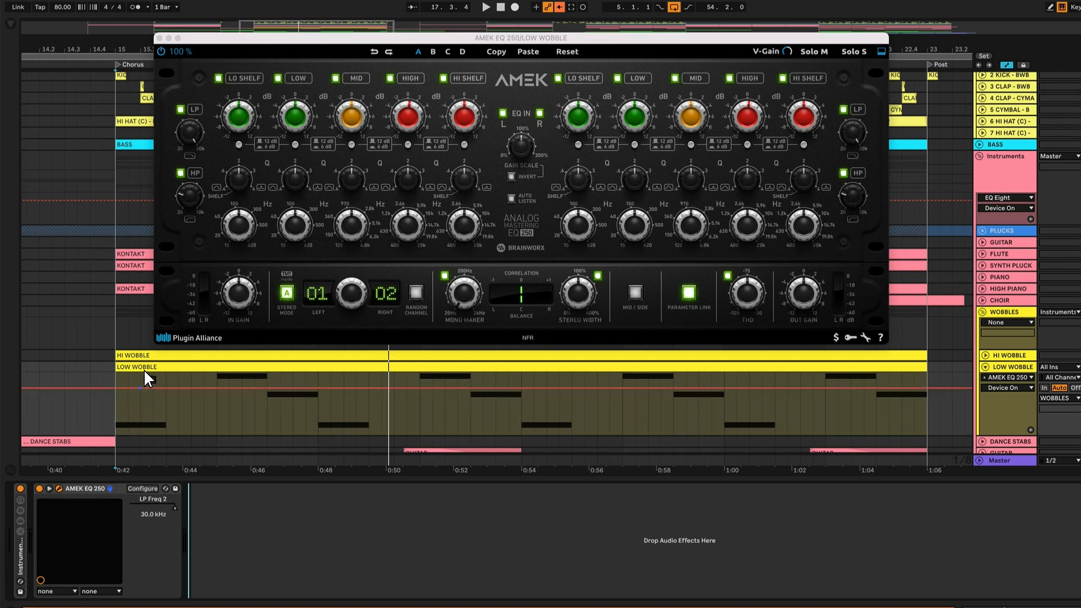
{"action": "left_click_drag", "start_coordinate": [185, 132], "coordinate": [186, 241]}
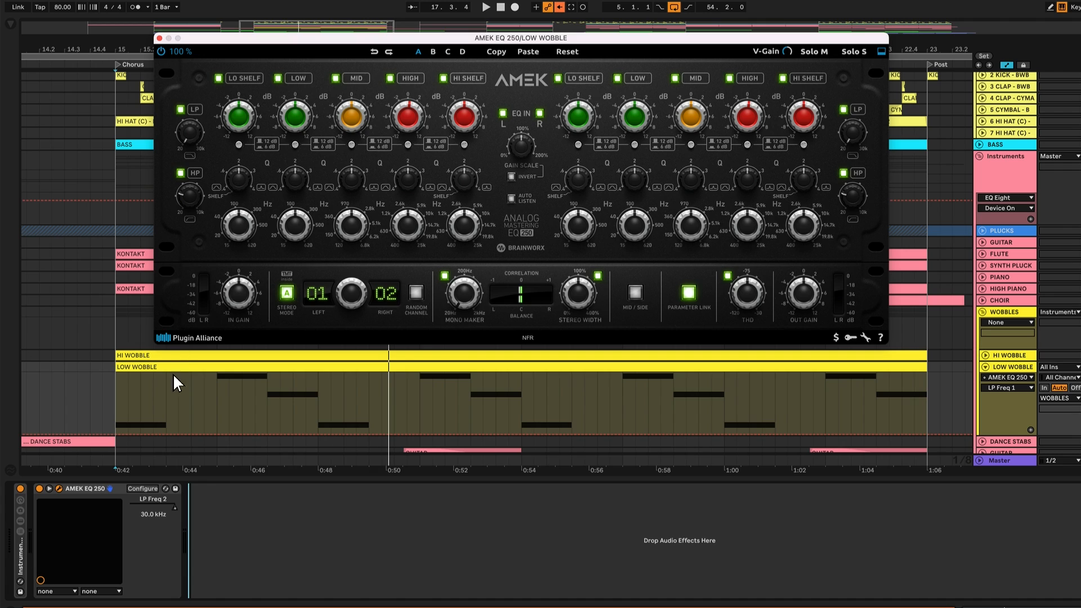
{"action": "right_click", "coordinate": [158, 502]}
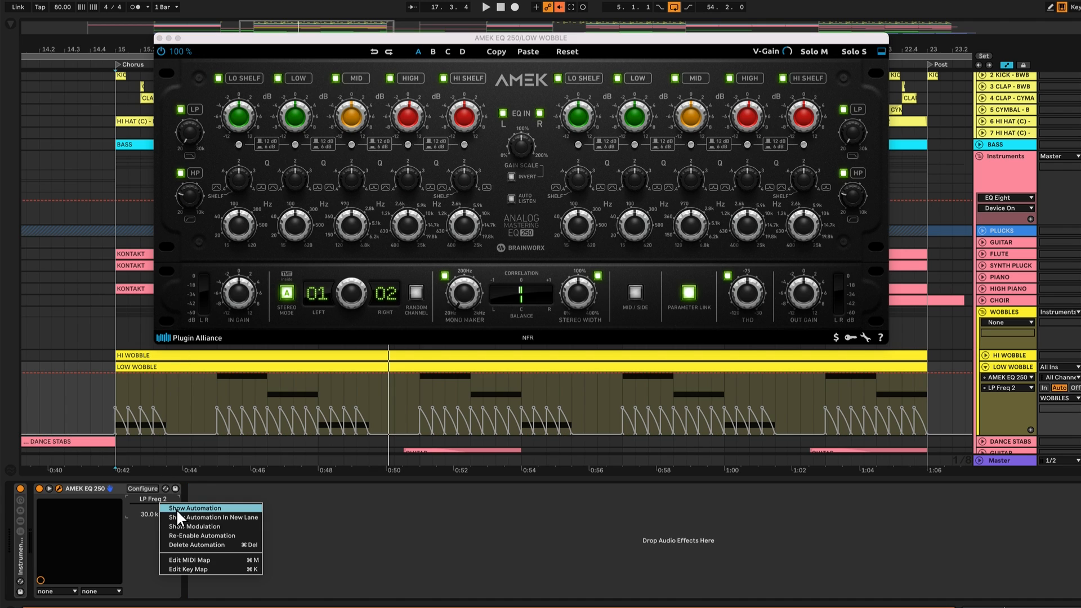
{"action": "left_click", "coordinate": [182, 535]}
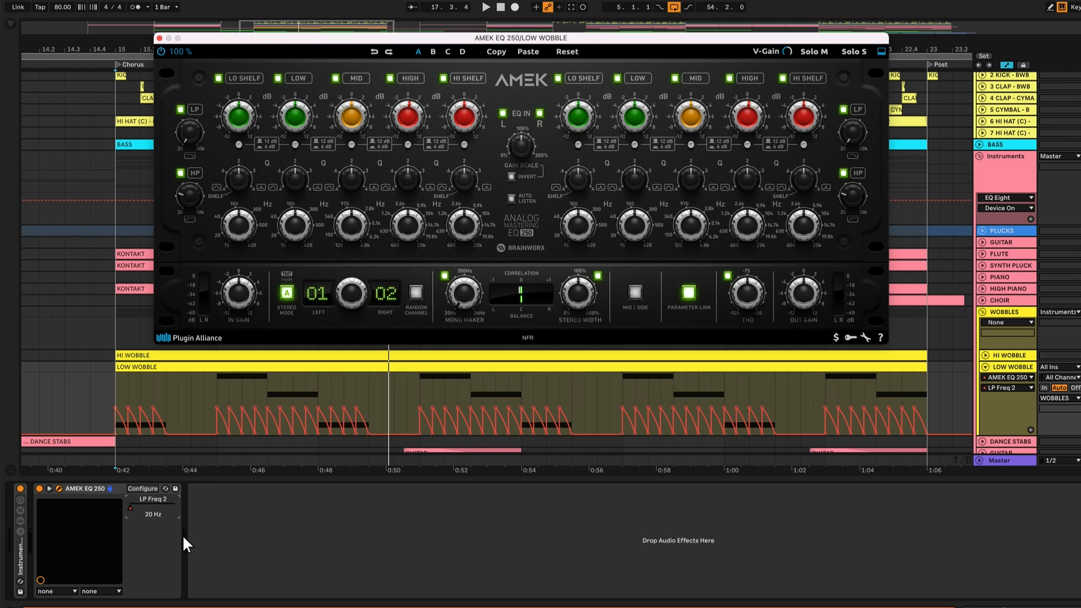
Play the chorus from bar 15 to hear the automated low-pass filter on LOW WOBBLE.
{"action": "left_click", "coordinate": [91, 386]}
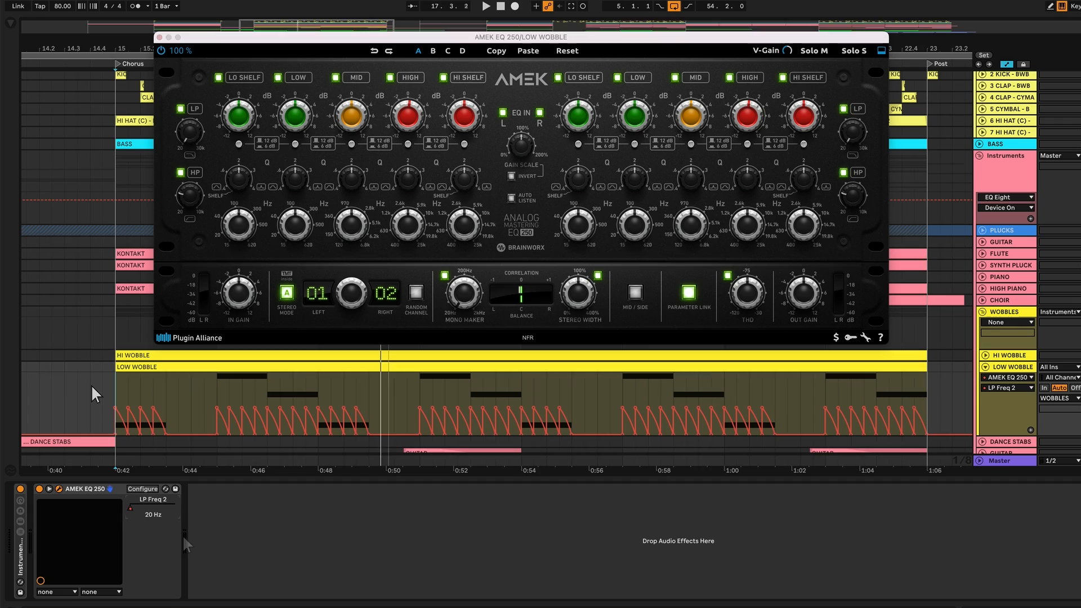
{"action": "key", "text": "space"}
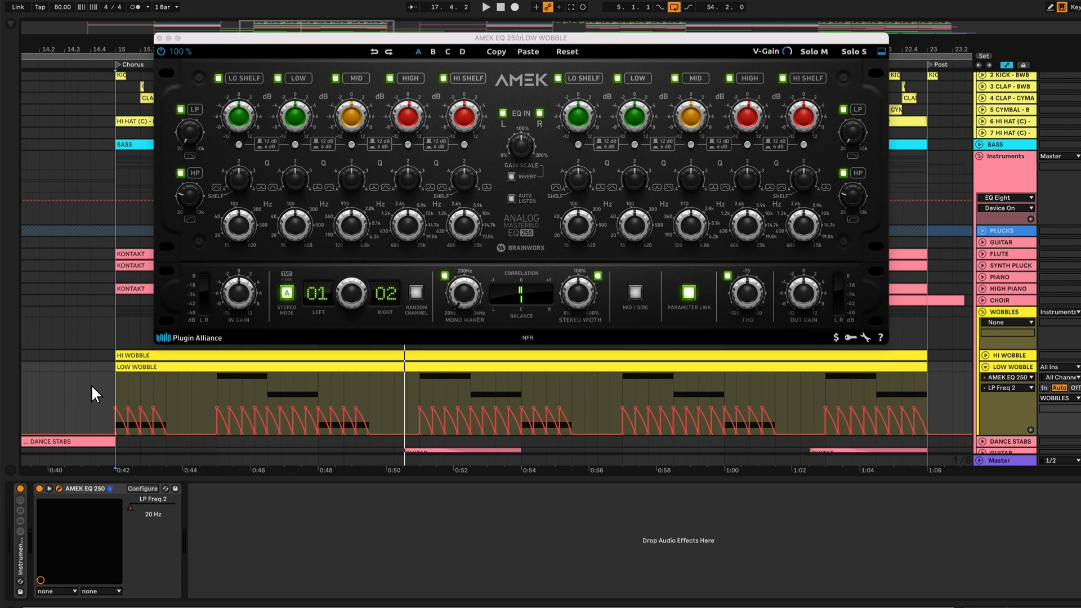
{"action": "left_click", "coordinate": [90, 384]}
Examine the sawtooth LP Freq 2 automation on LOW WOBBLE from bar 16 to 17.3.
{"action": "left_click_drag", "start_coordinate": [216, 399], "coordinate": [310, 401]}
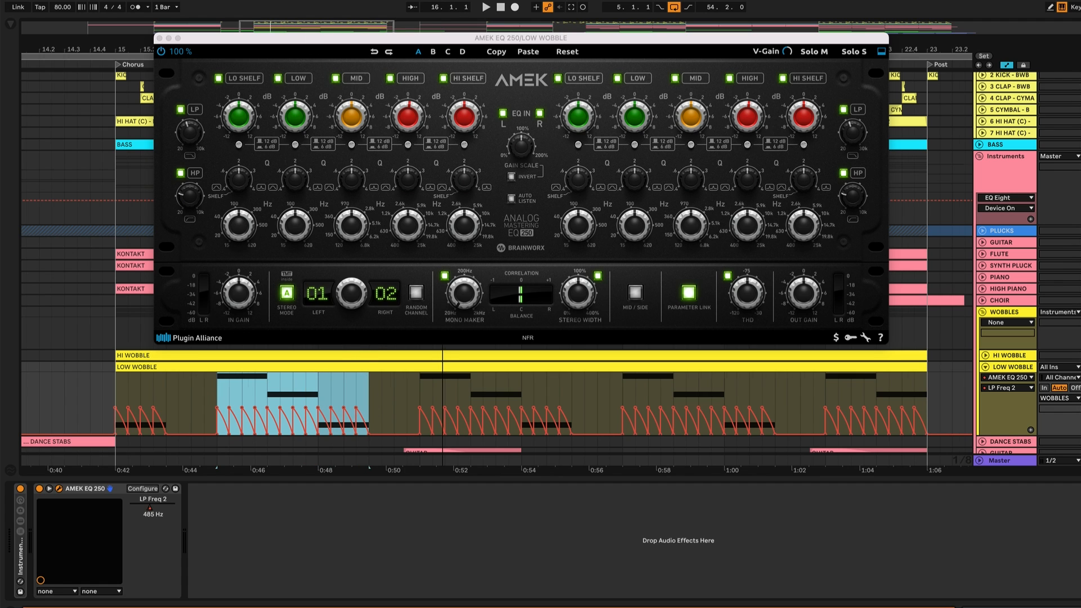
{"action": "key", "text": "z"}
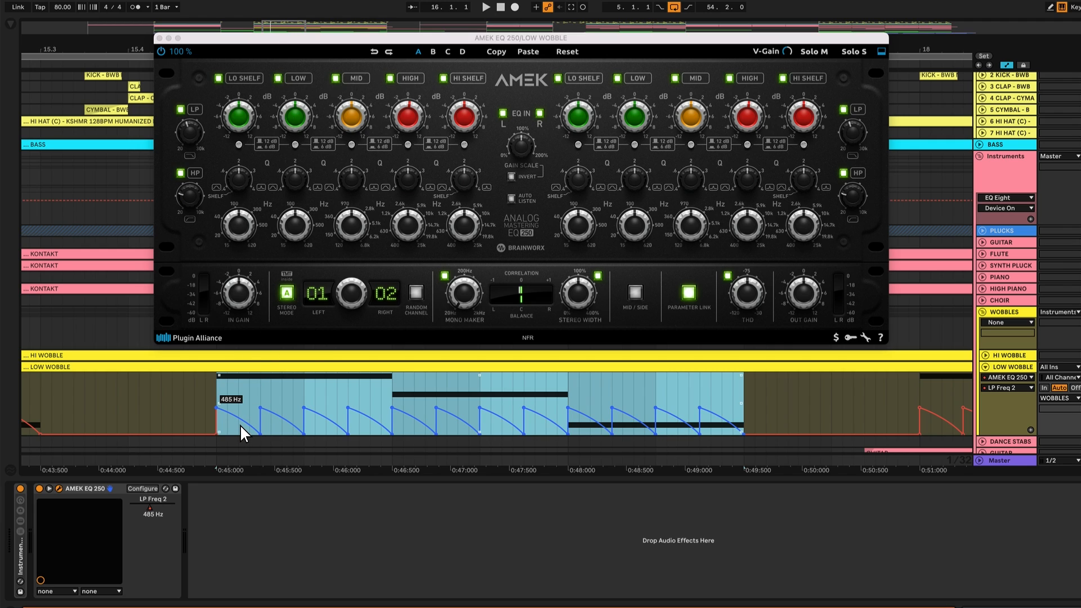
{"action": "left_click", "coordinate": [218, 394]}
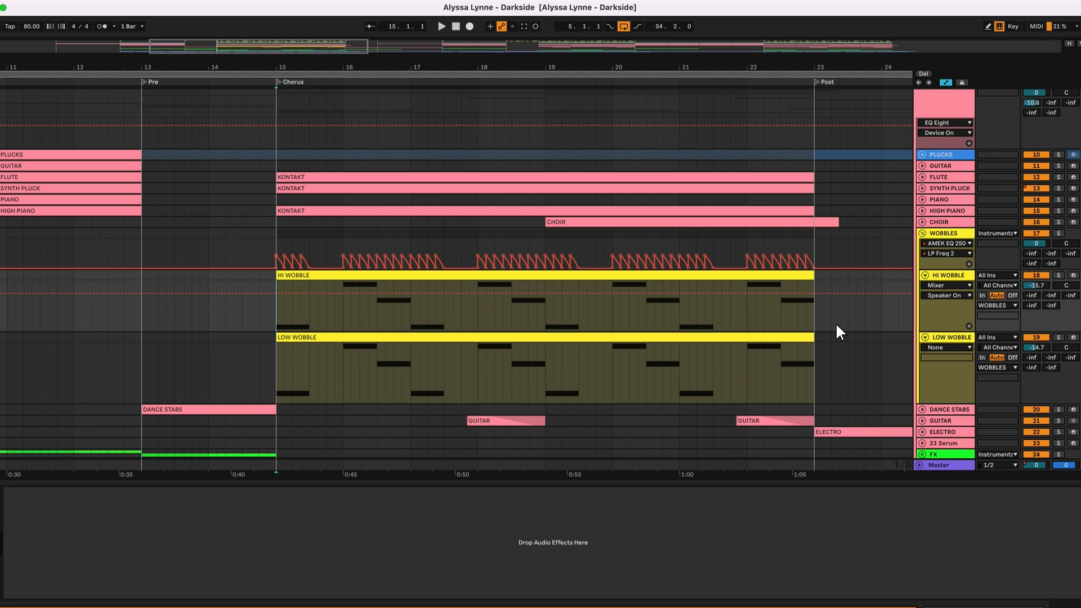
Play the chorus from bar 15 and solo the WOBBLES group, HI WOBBLE and LOW WOBBLE in turn, then unsolo LOW WOBBLE.
{"action": "key", "text": "space"}
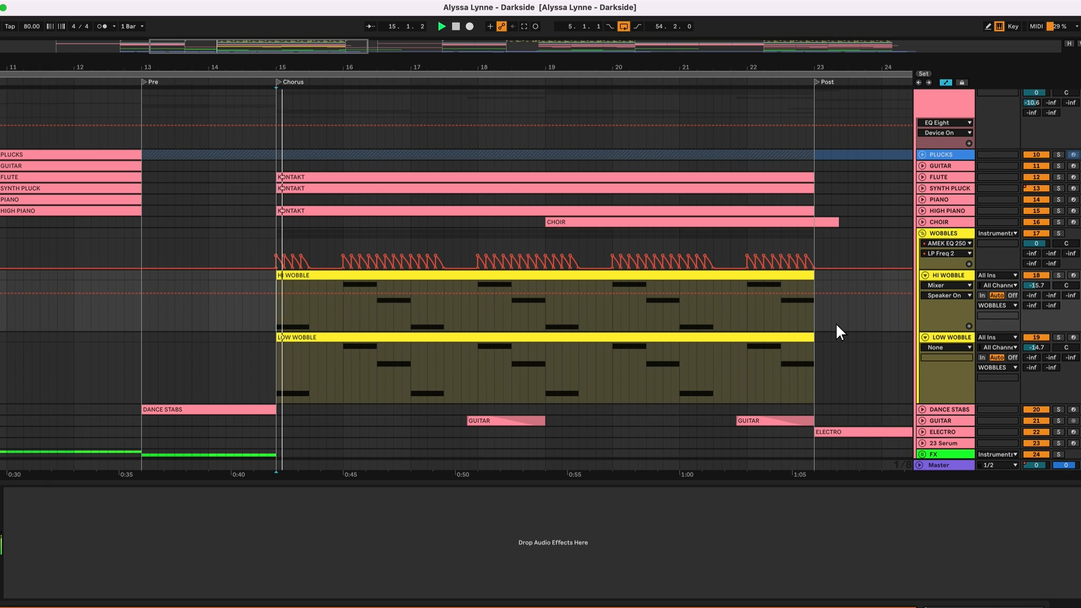
{"action": "left_click", "coordinate": [948, 233]}
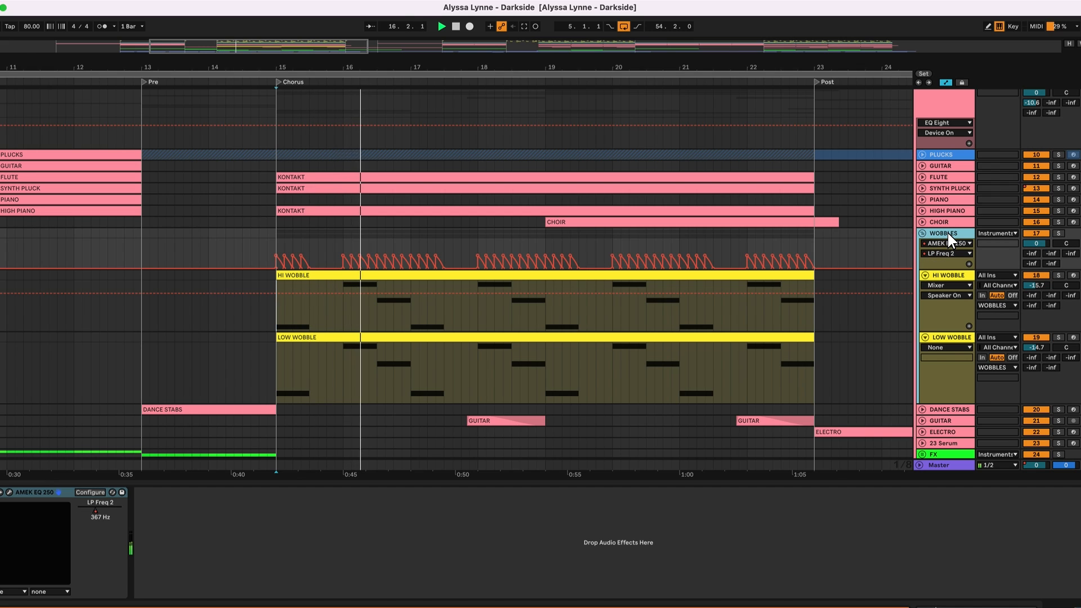
{"action": "left_click", "coordinate": [1058, 235]}
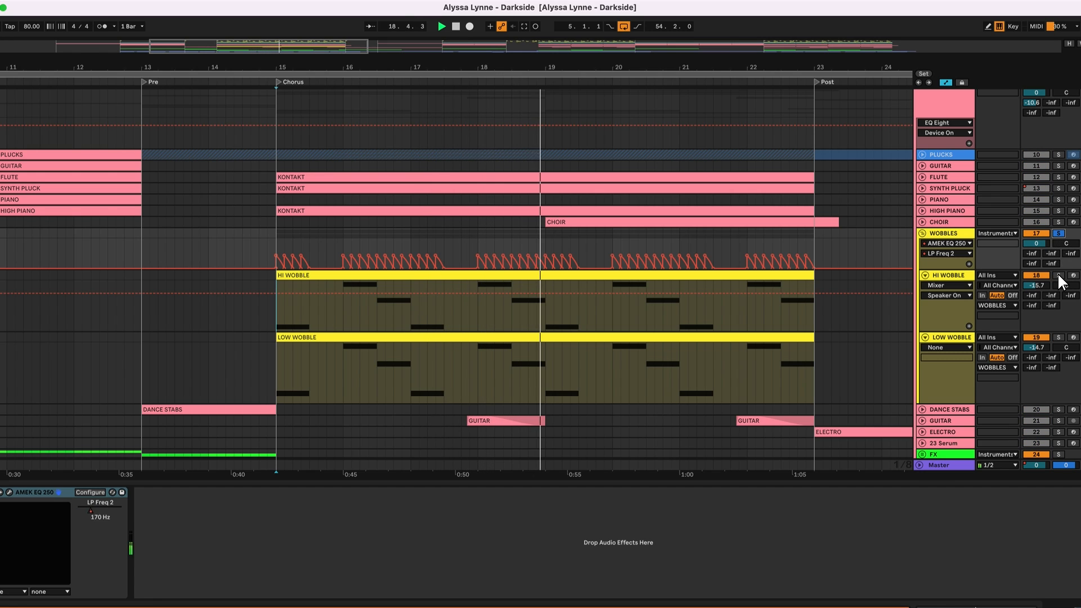
{"action": "left_click", "coordinate": [1058, 275]}
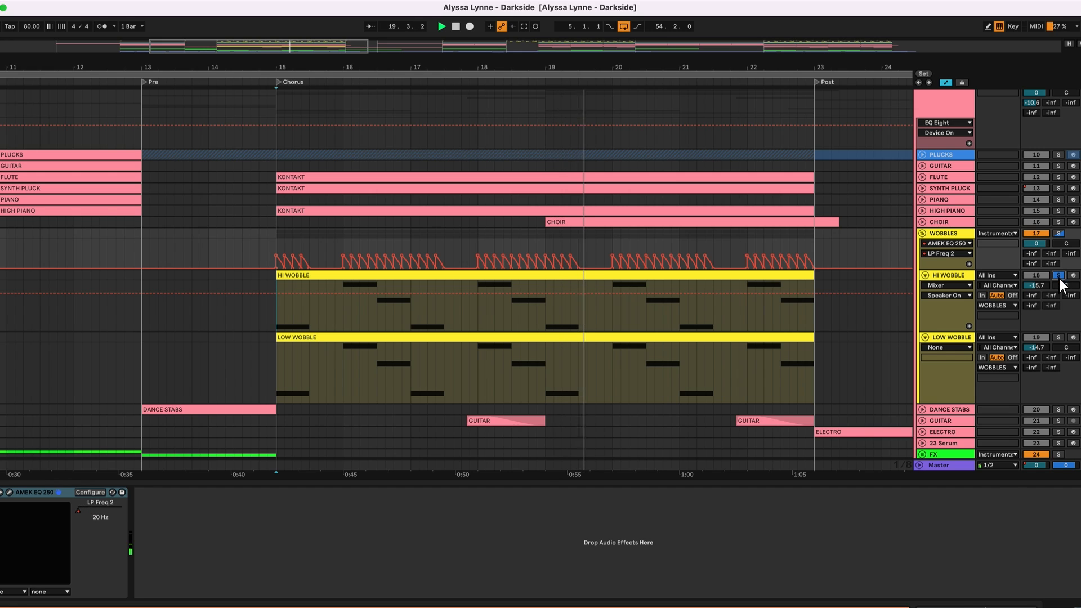
{"action": "left_click", "coordinate": [1059, 337]}
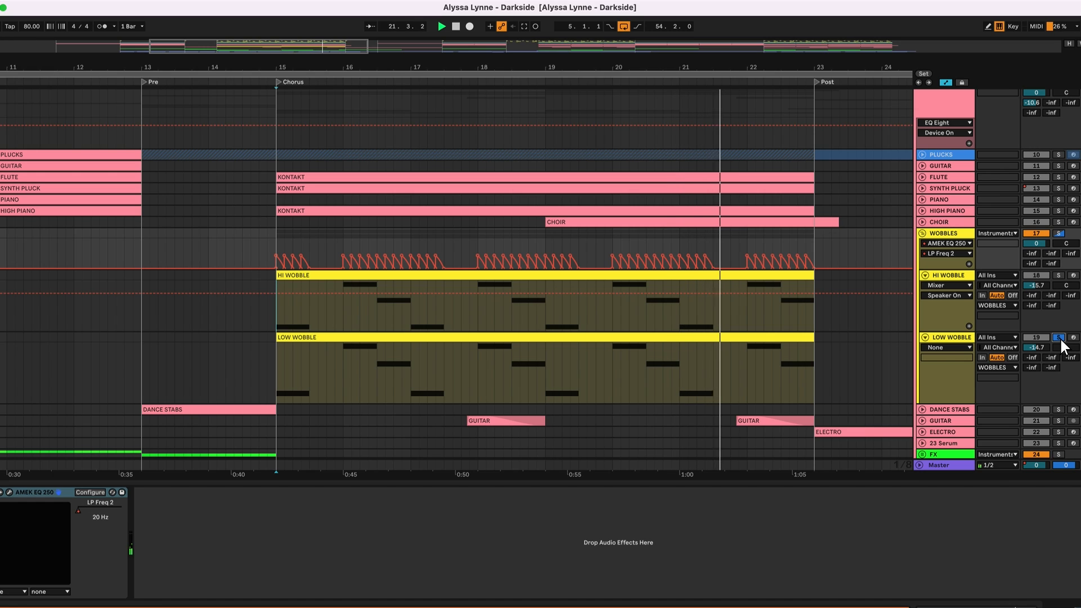
{"action": "left_click", "coordinate": [1059, 337]}
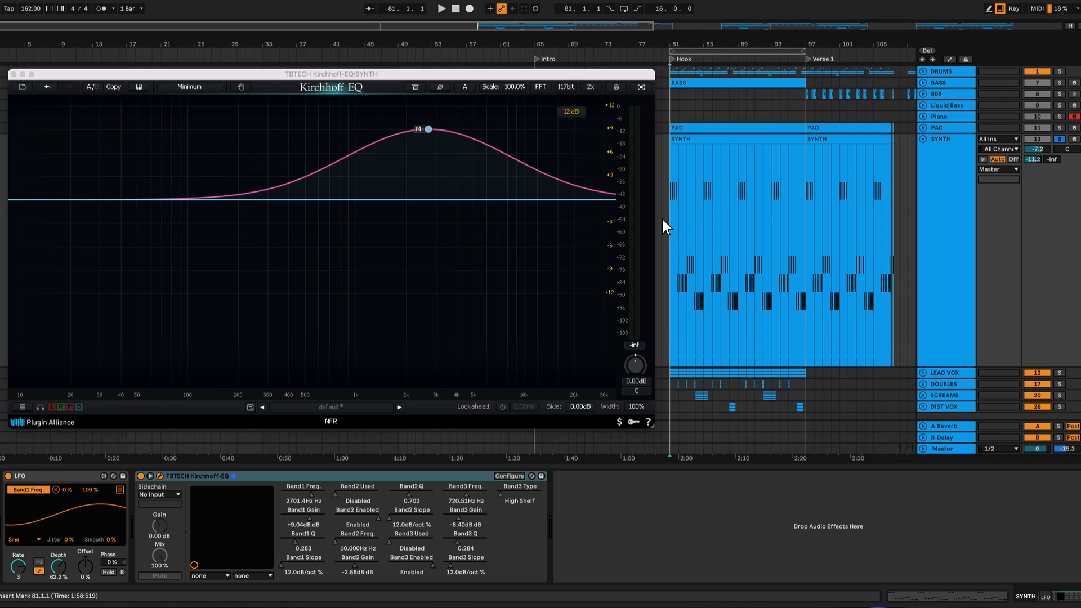
Play the SYNTH track's hook from bar 81 with the LFO-modulated Kirchhoff-EQ and with the added envelope followers.
{"action": "key", "text": "space"}
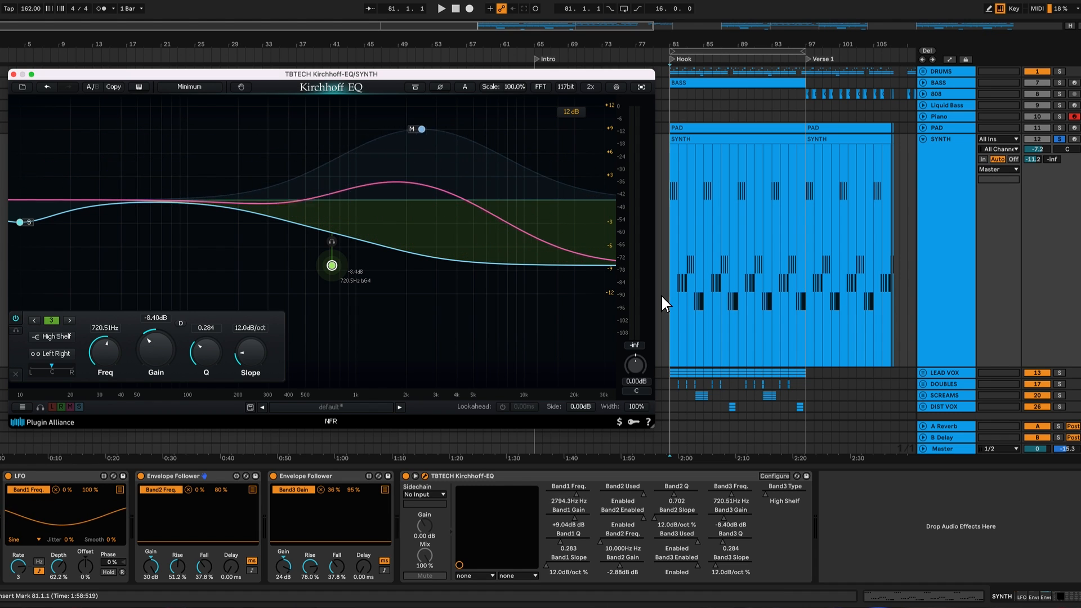
{"action": "key", "text": "space"}
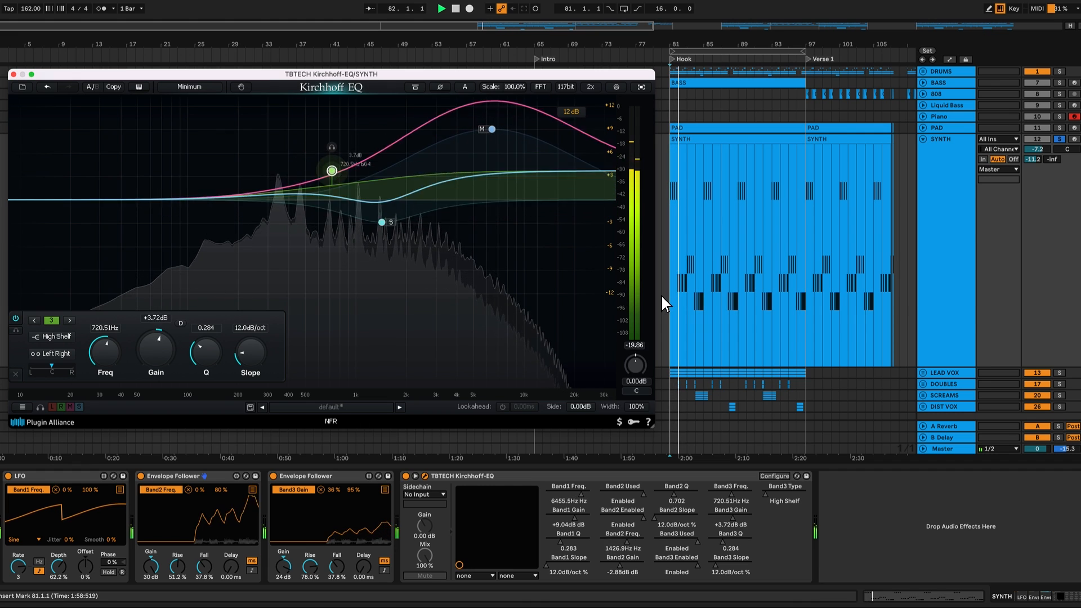